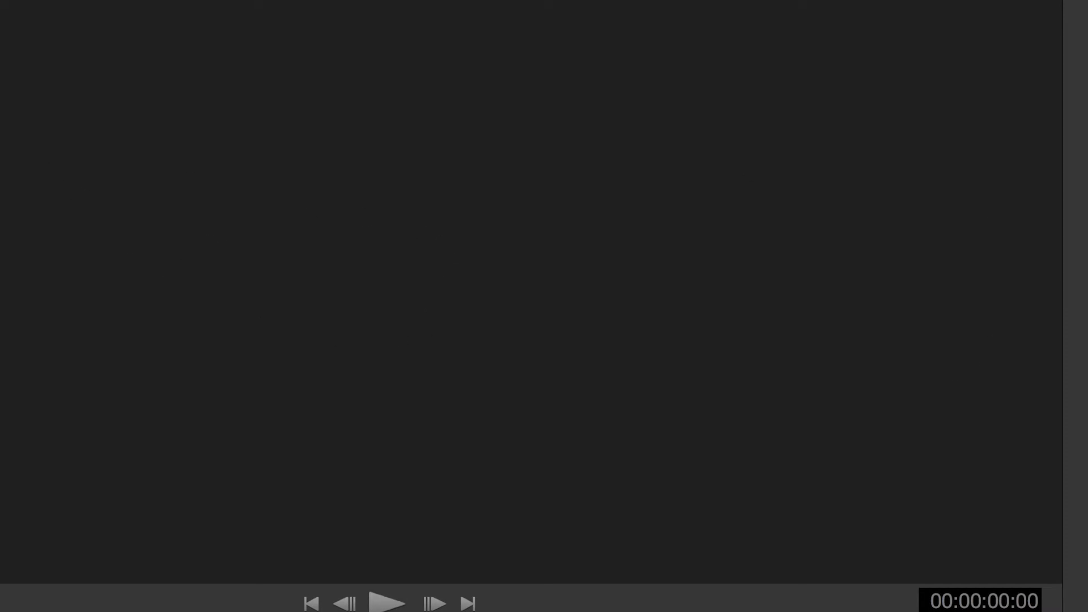
# Import the video GP010073.MP4 from the Desktop folder.
pyautogui.press('super+i')
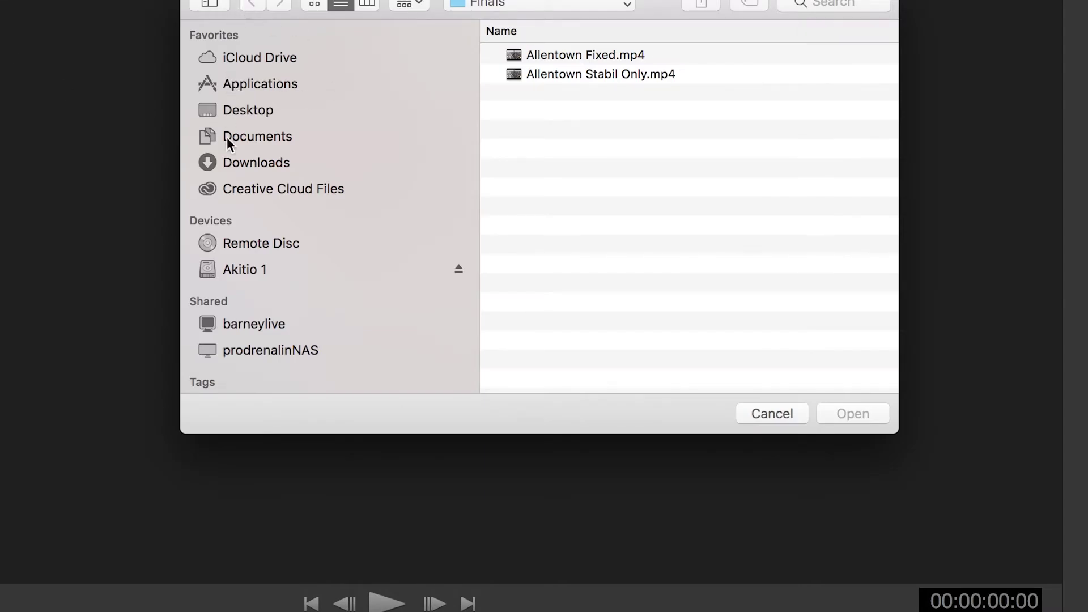
pyautogui.click(247, 109)
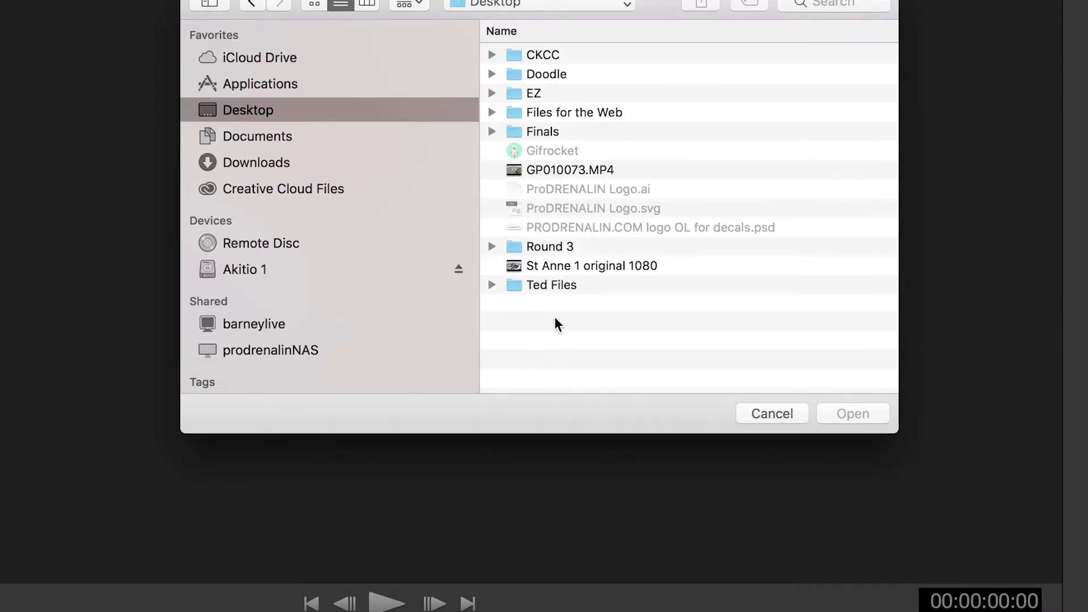
pyautogui.click(538, 170)
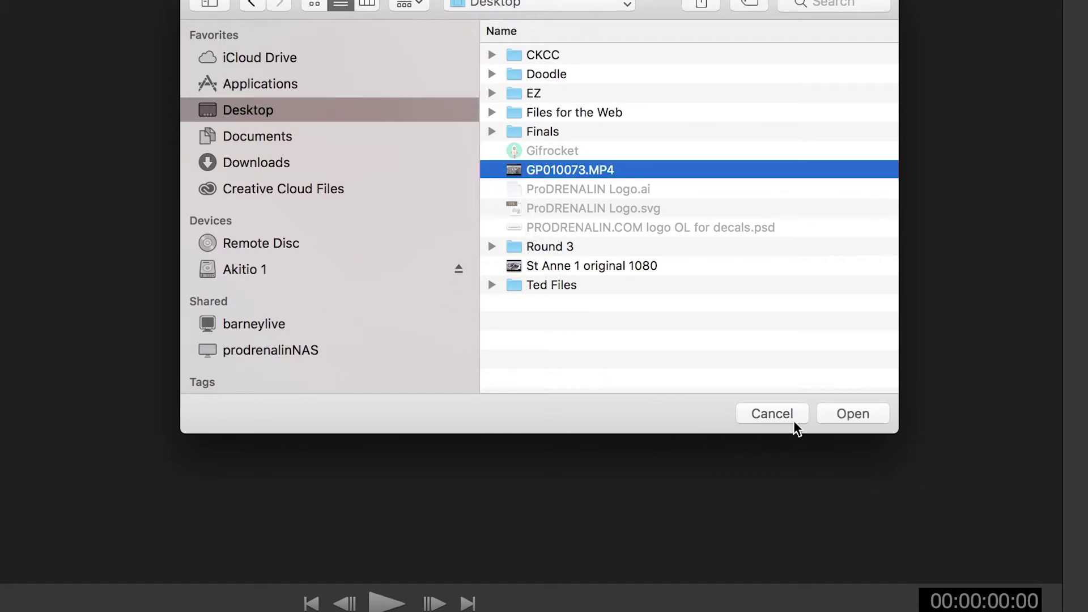
pyautogui.click(853, 414)
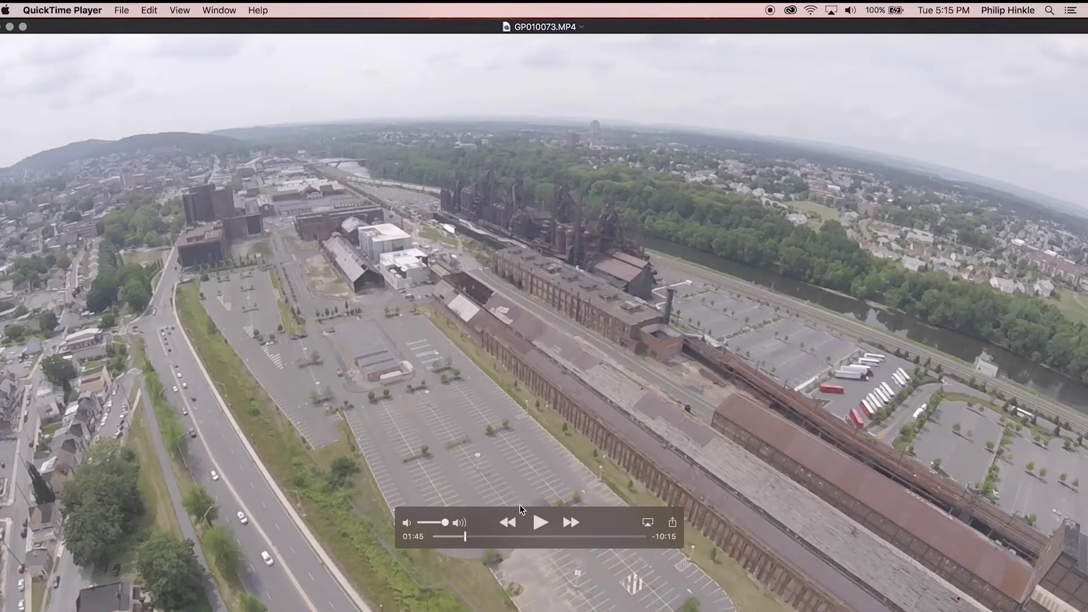
# Play the original GP010073.MP4 footage in QuickTime Player to examine its shake and wobble.
pyautogui.click(540, 522)
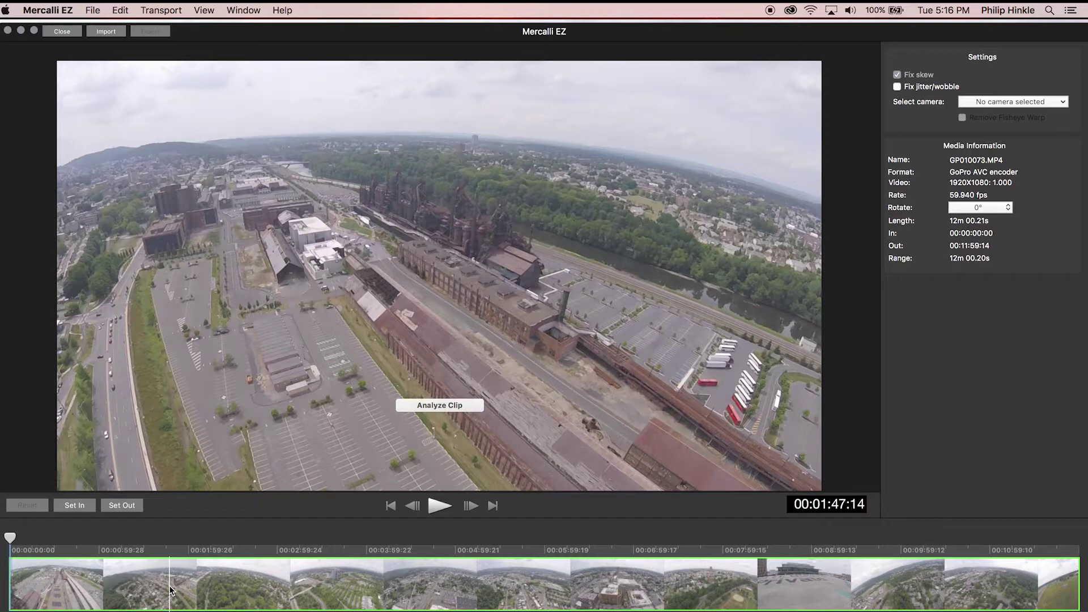
# Limit the clip's range with an in point at 00:01:47:14 and an out point at 00:02:03:11.
pyautogui.moveTo(170, 588); pyautogui.dragTo(171, 588)
pyautogui.press('i')
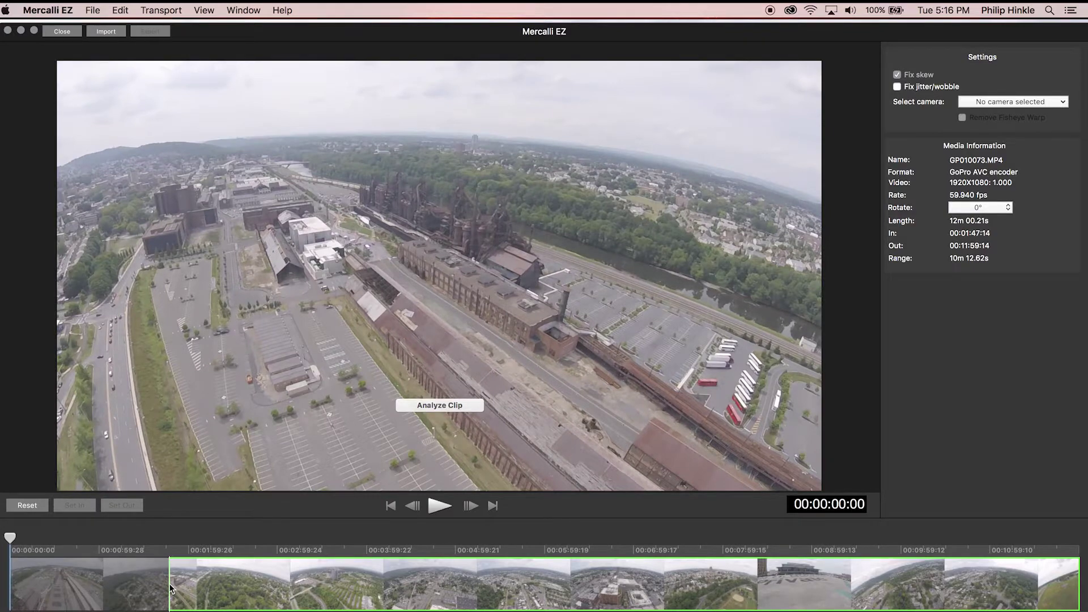
pyautogui.moveTo(171, 589); pyautogui.dragTo(193, 587)
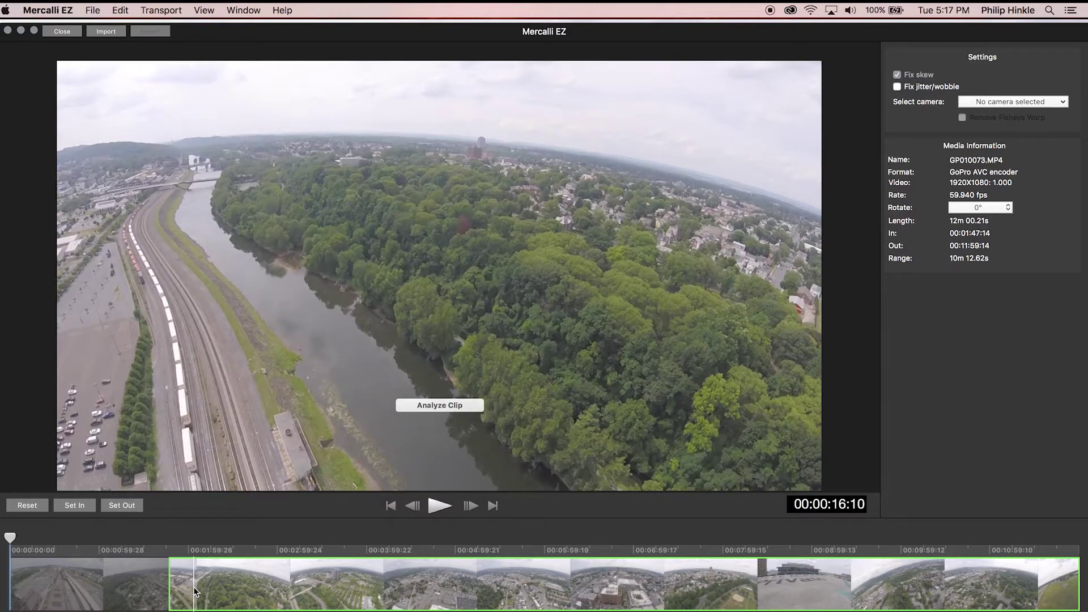
pyautogui.moveTo(193, 536); pyautogui.dragTo(191, 536)
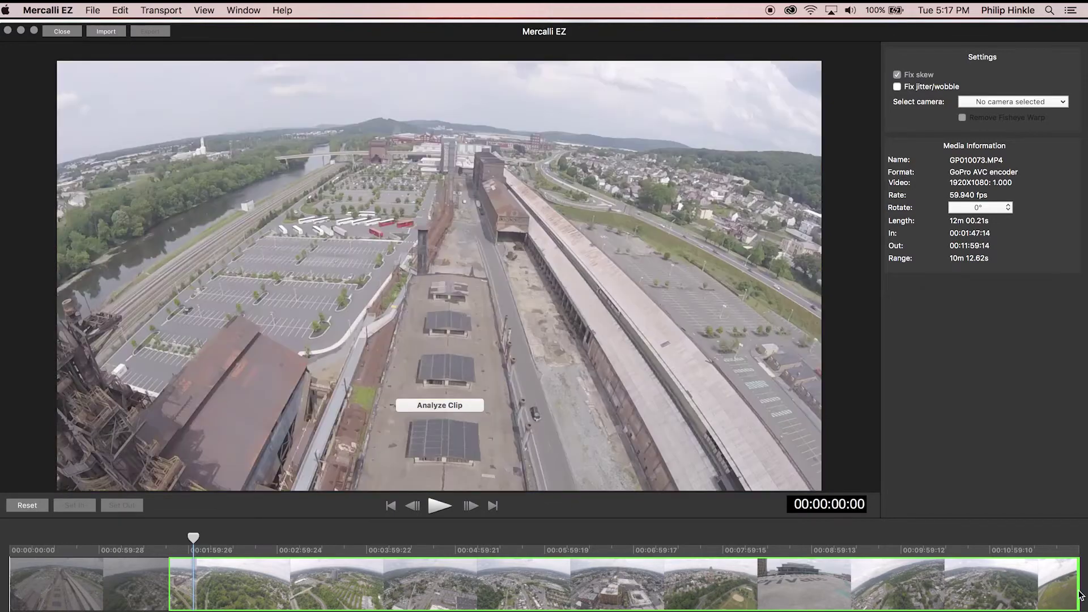
pyautogui.moveTo(1080, 592); pyautogui.dragTo(193, 590)
# Reset the clip range and, during playback, mark an in point at 00:01:44:24 and an out point about 17 seconds after it.
pyautogui.click(27, 505)
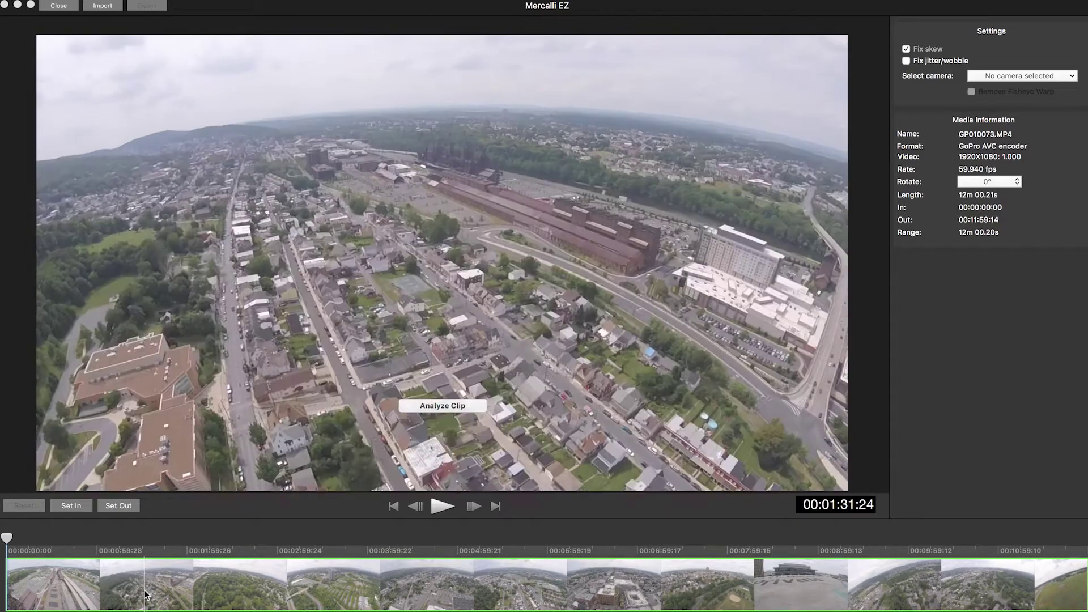
pyautogui.click(145, 593)
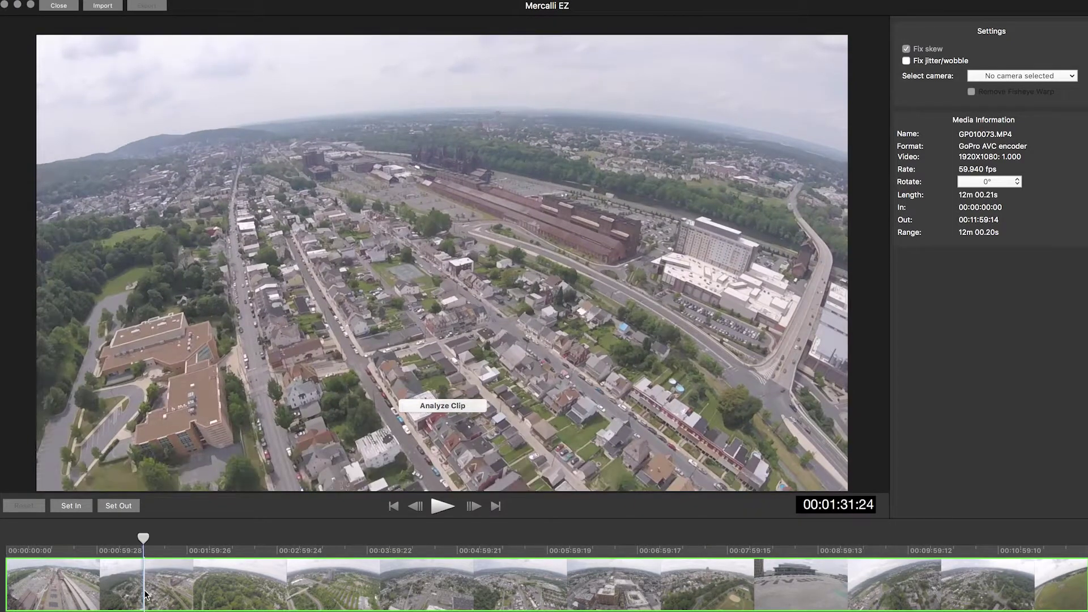
pyautogui.press('space')
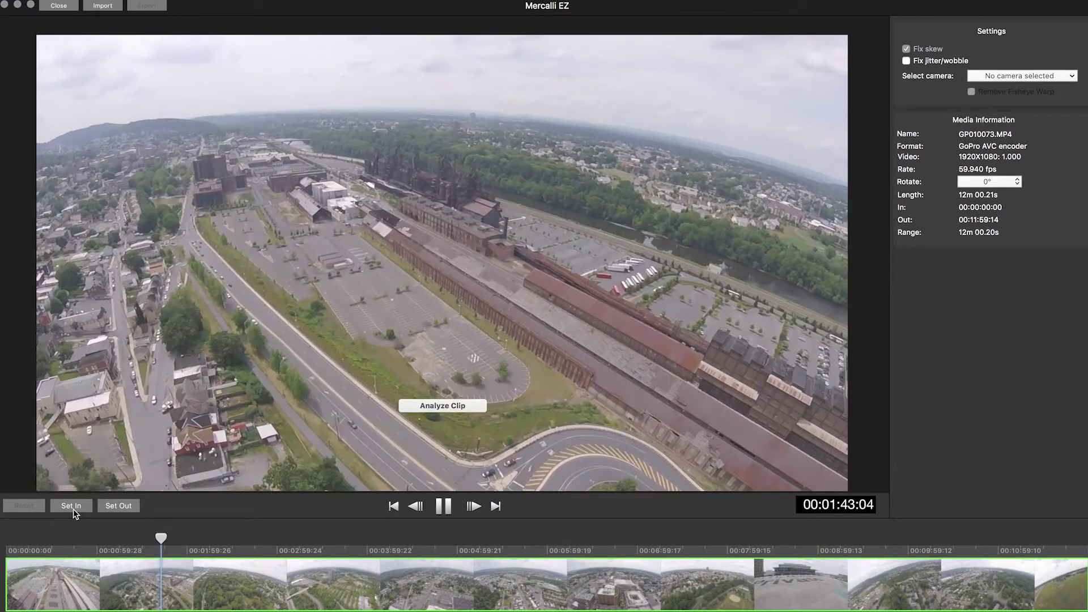
pyautogui.click(71, 505)
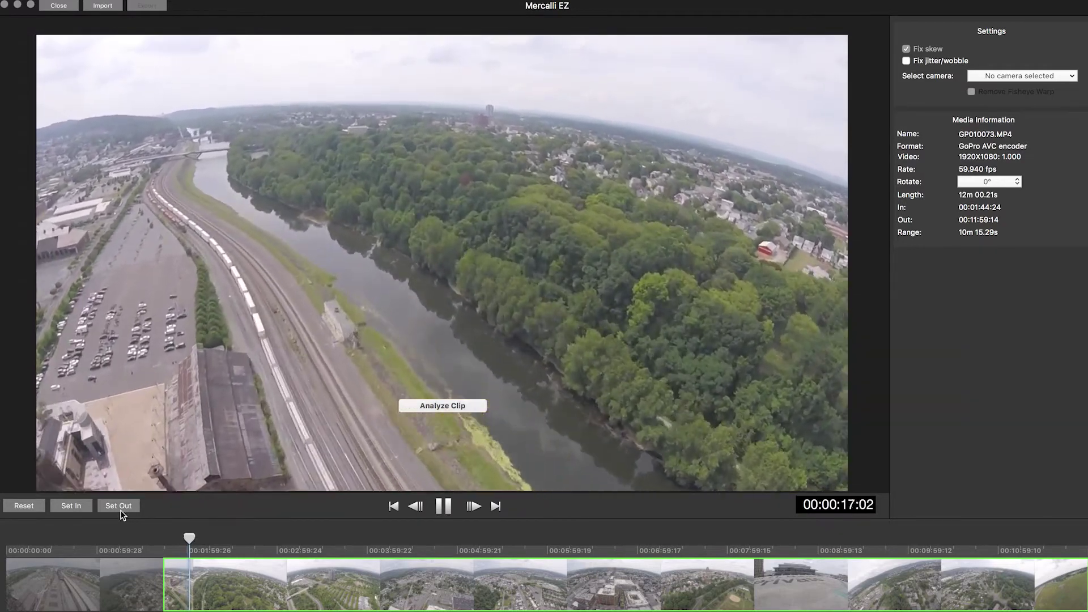
pyautogui.click(120, 510)
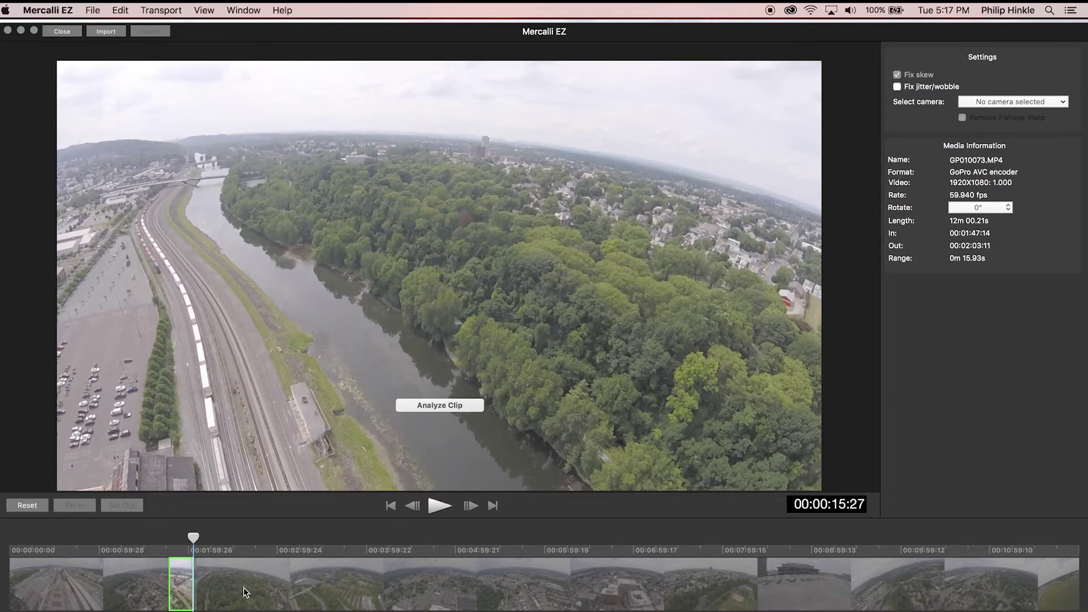
# Choose the GoPro Hero4 Session 1080 Wide camera profile and analyze the clip.
pyautogui.click(1015, 101)
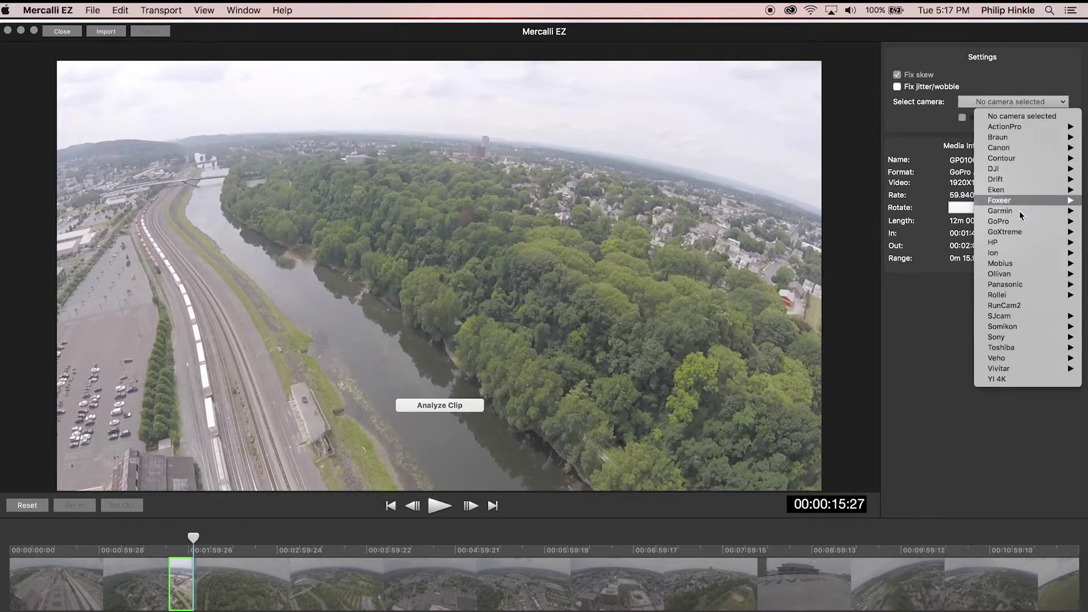
pyautogui.moveTo(1023, 221)
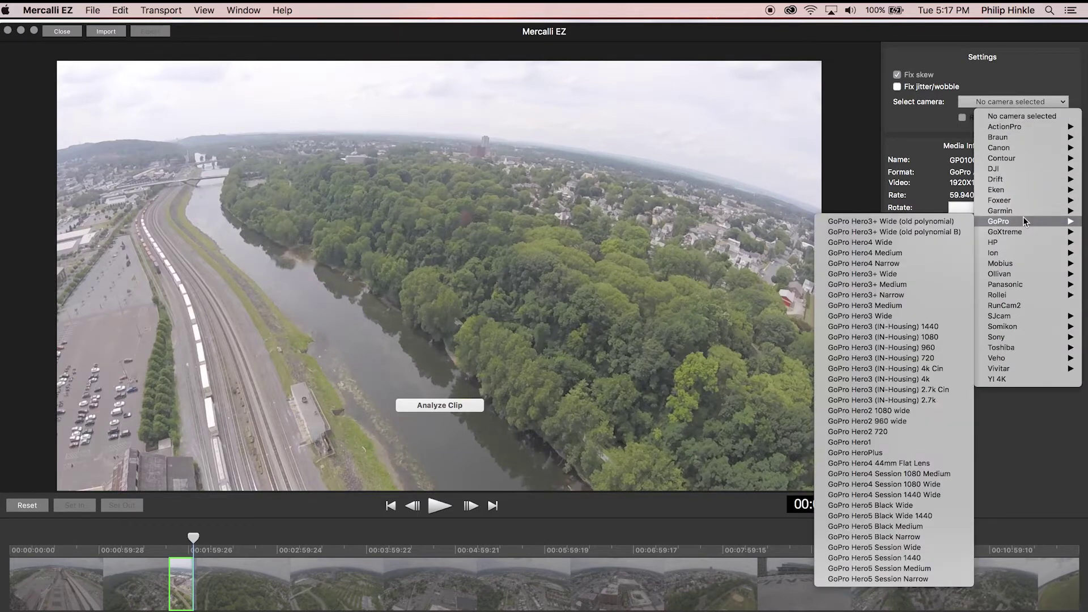
pyautogui.click(907, 486)
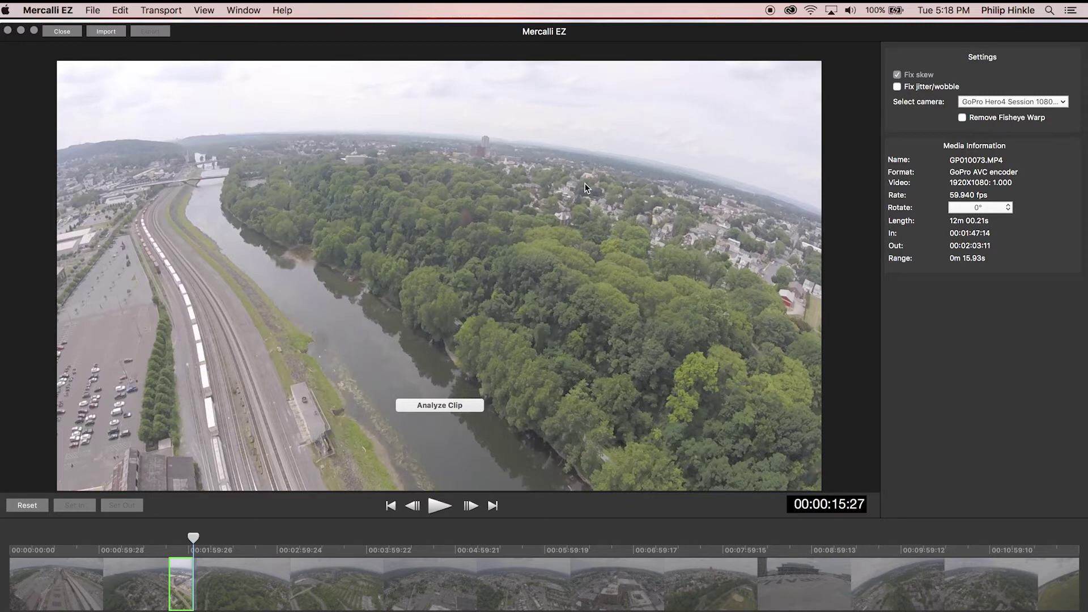
pyautogui.click(439, 405)
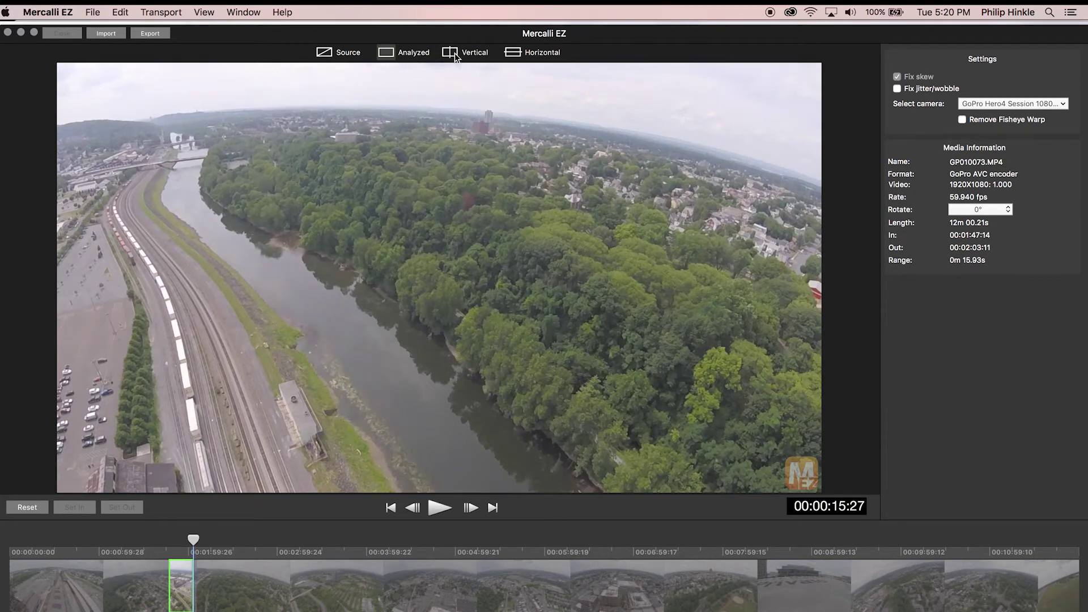
# Compare the source and analyzed footage in the horizontal and vertical split views, playing the clip in the vertical one.
pyautogui.click(510, 53)
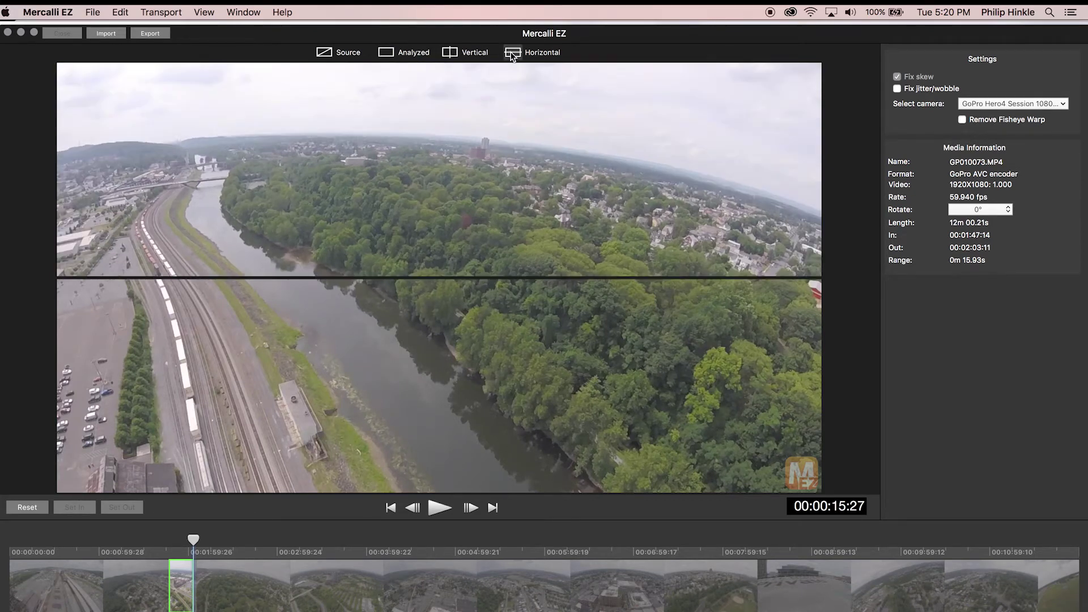
pyautogui.click(451, 52)
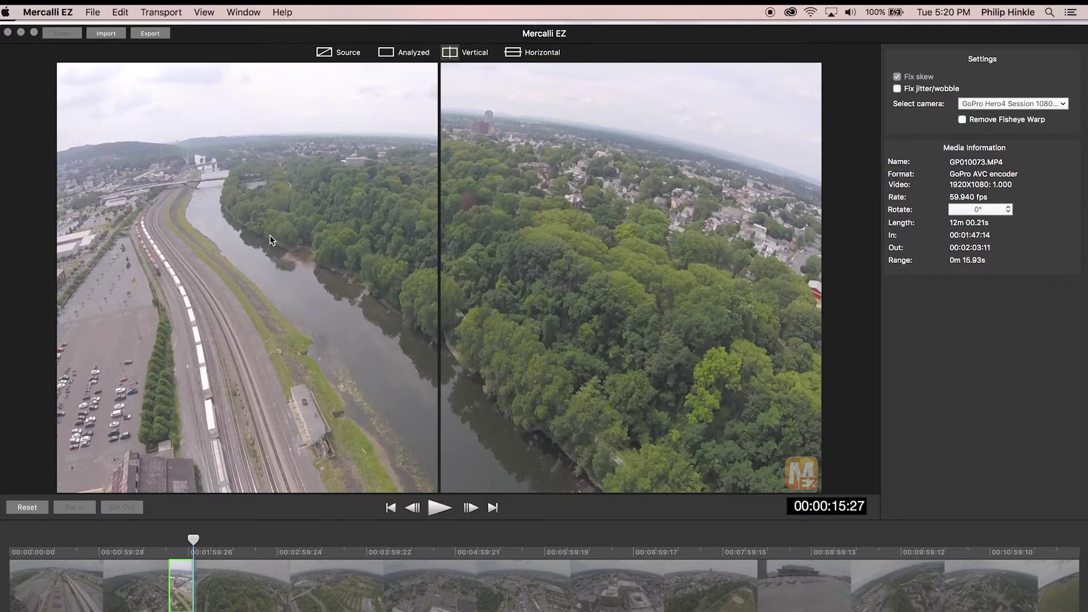
pyautogui.click(438, 508)
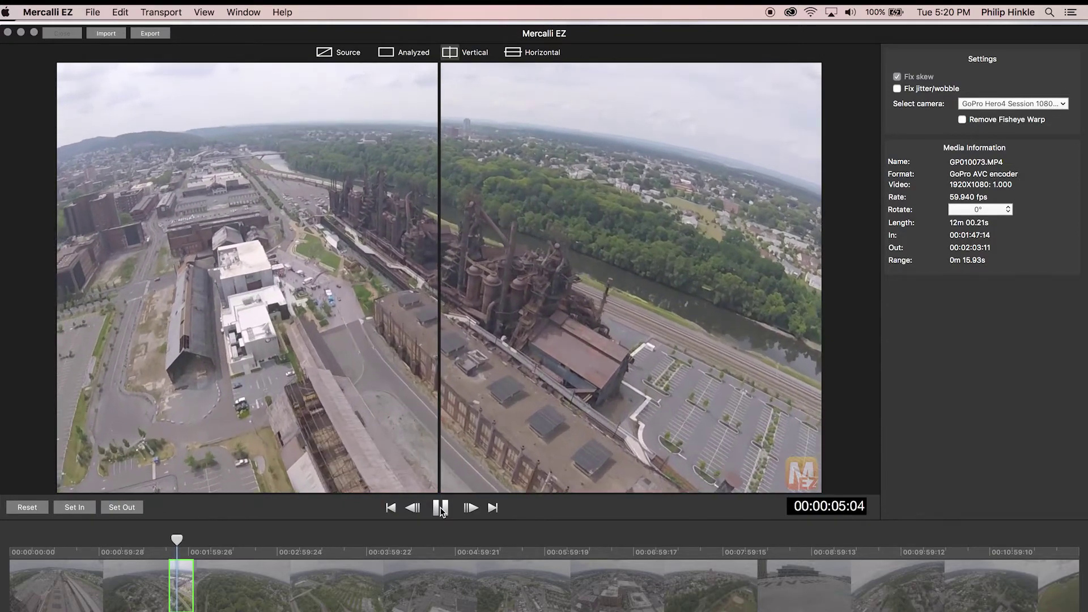
pyautogui.click(440, 508)
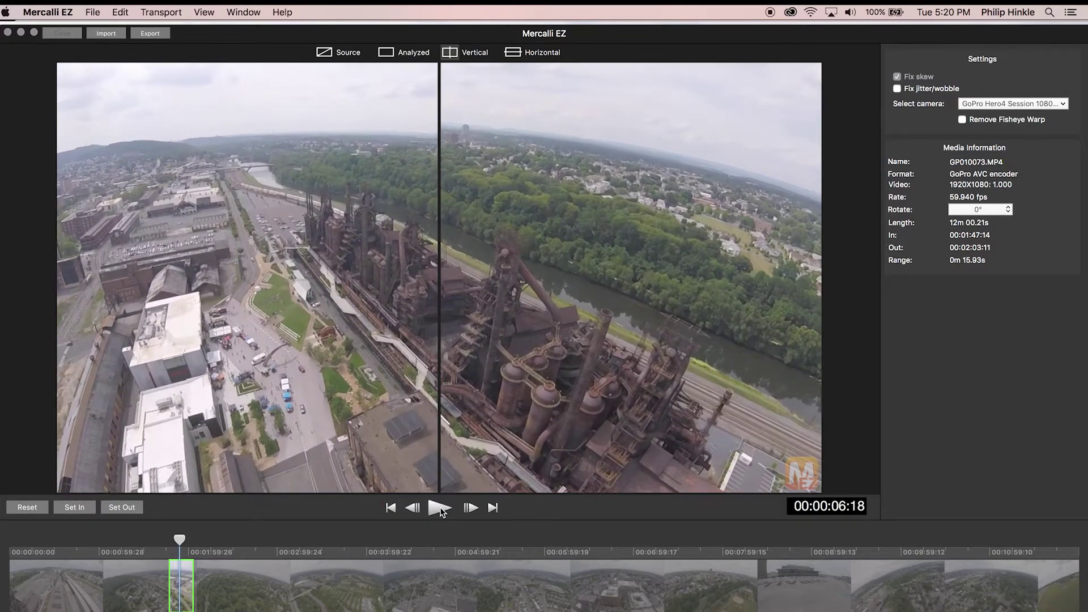
pyautogui.click(440, 508)
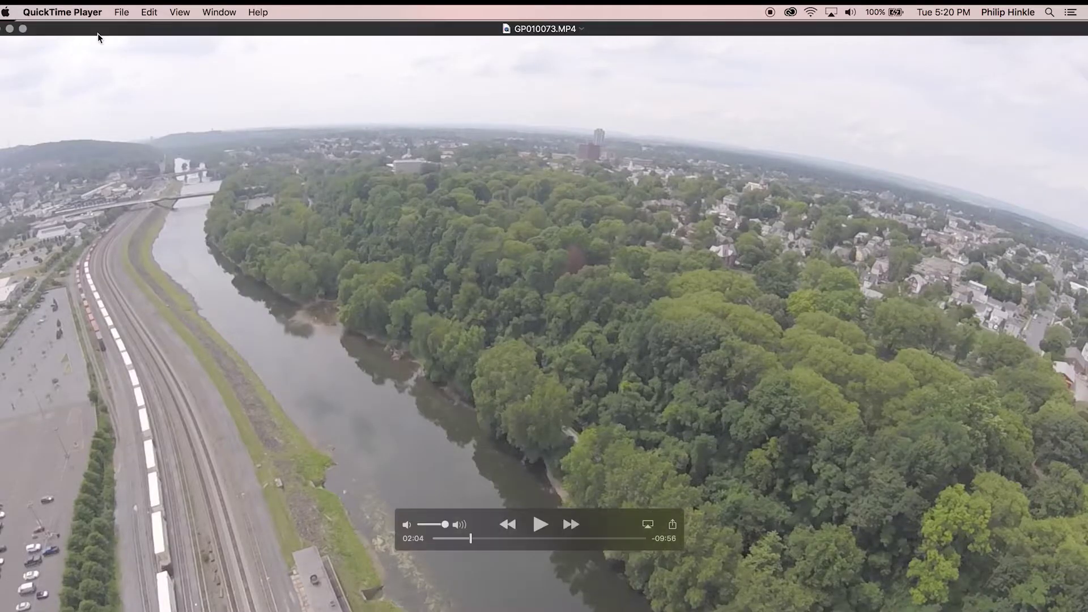
# Open Allentown Stabil Only.mp4 from the Finals folder inside EZ in QuickTime Player and play it.
pyautogui.click(122, 13)
pyautogui.click(140, 73)
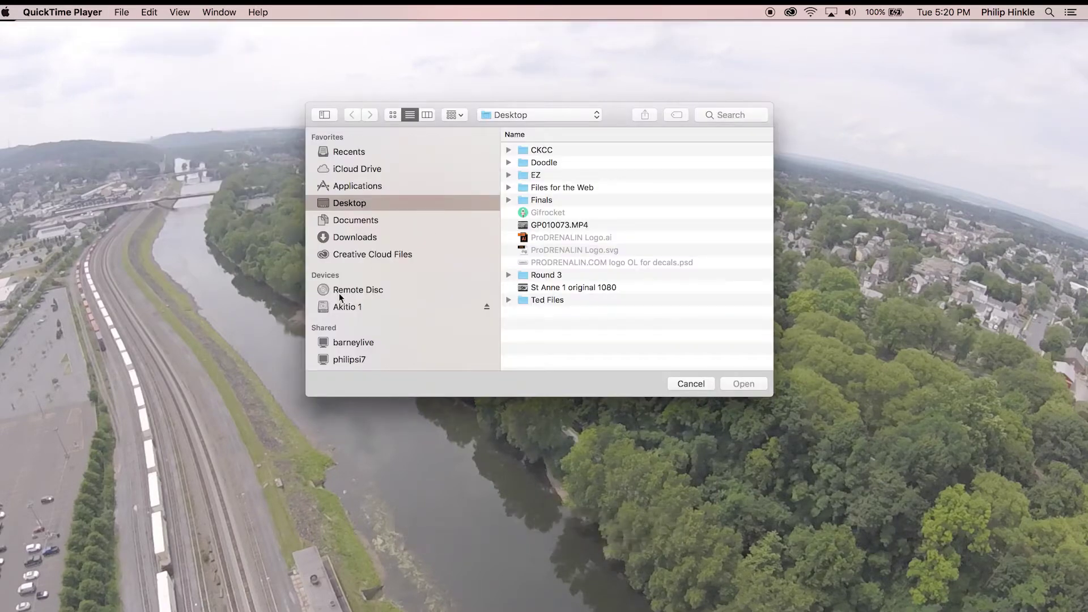
pyautogui.click(508, 175)
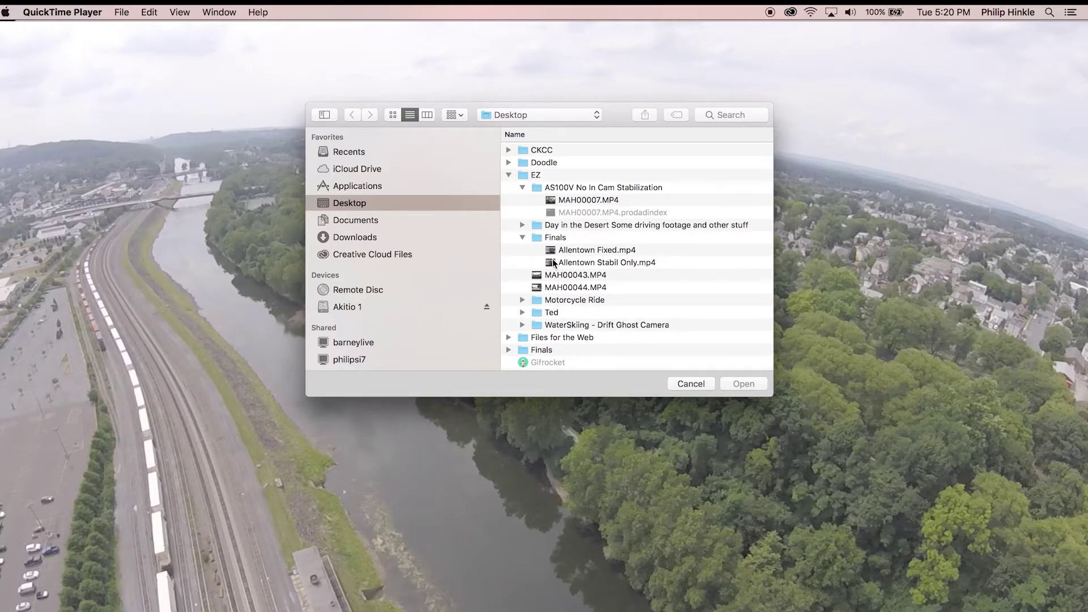
pyautogui.click(571, 263)
pyautogui.click(743, 384)
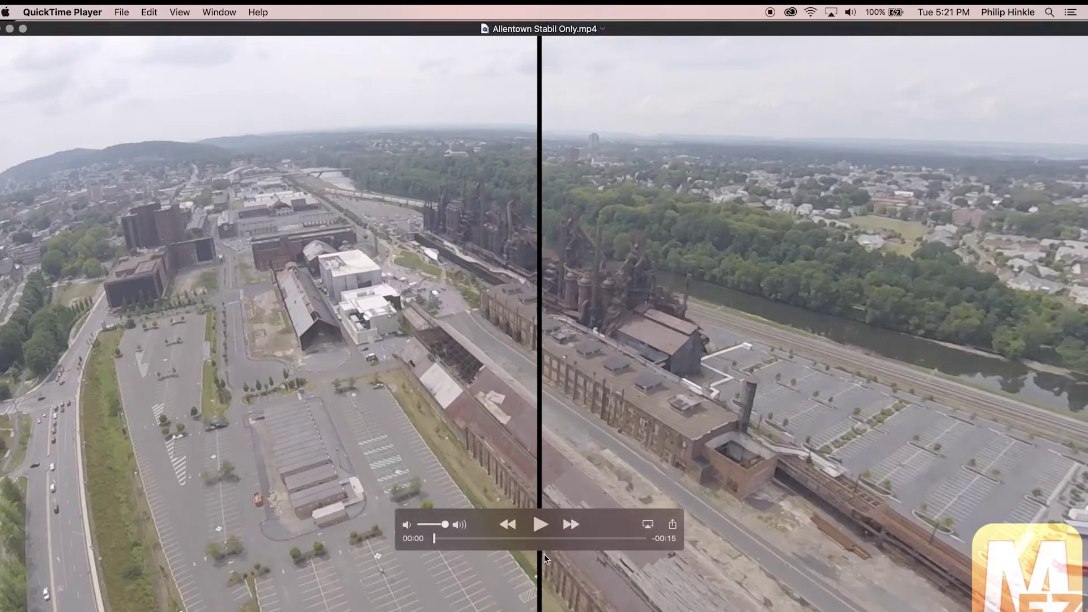
pyautogui.click(540, 530)
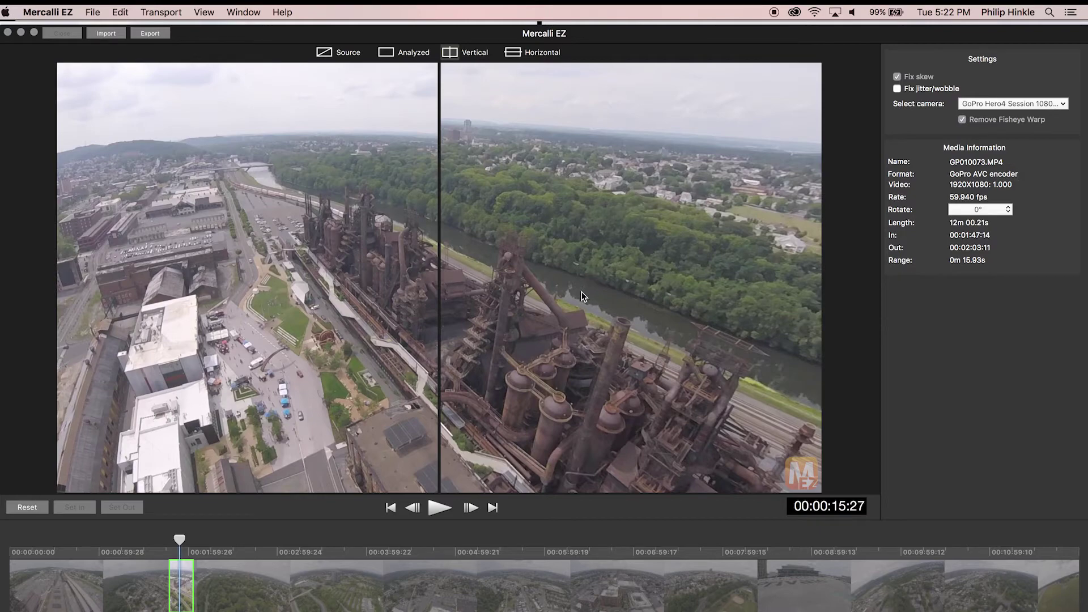
# Enable the jitter/wobble fix in Mercalli EZ and analyze the clip again.
pyautogui.press('Left')
pyautogui.press('Right')
pyautogui.click(897, 89)
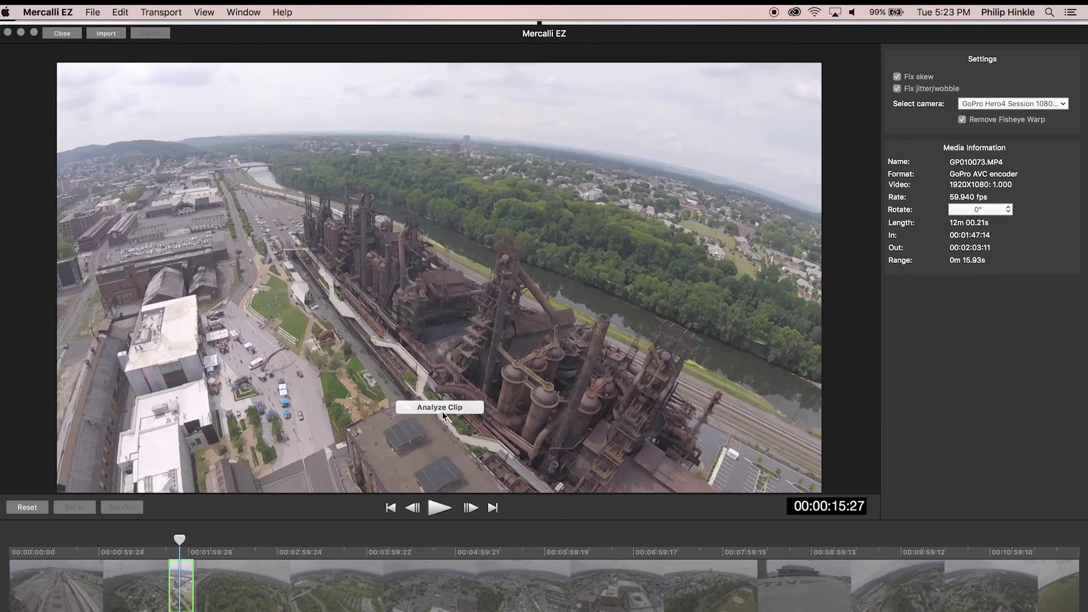
pyautogui.click(439, 412)
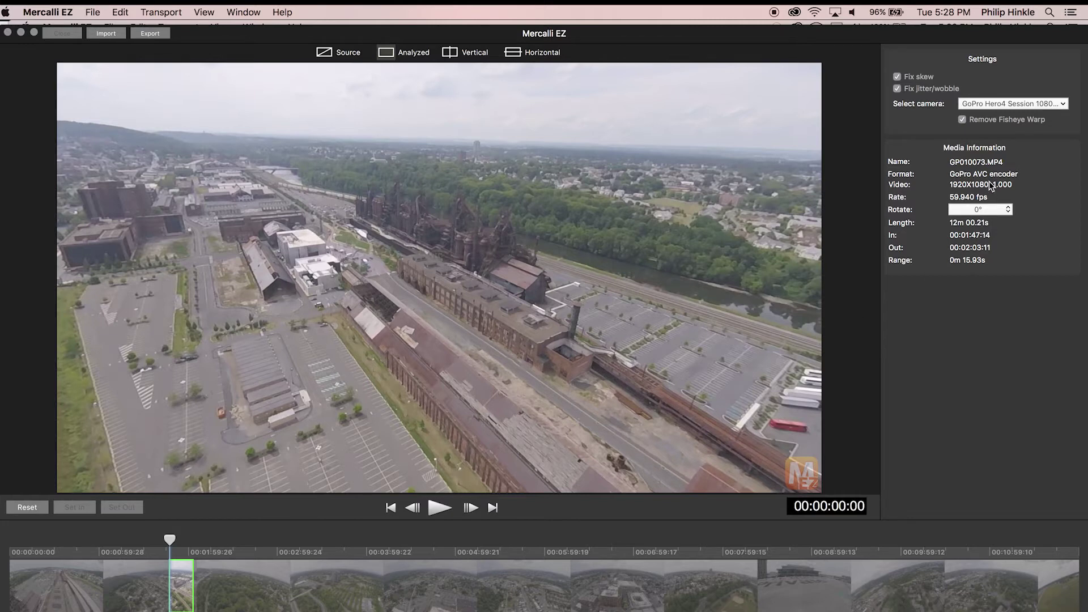
# Compare the corrected clip with its original using the horizontal, vertical, analyzed and source views.
pyautogui.click(514, 53)
pyautogui.click(449, 54)
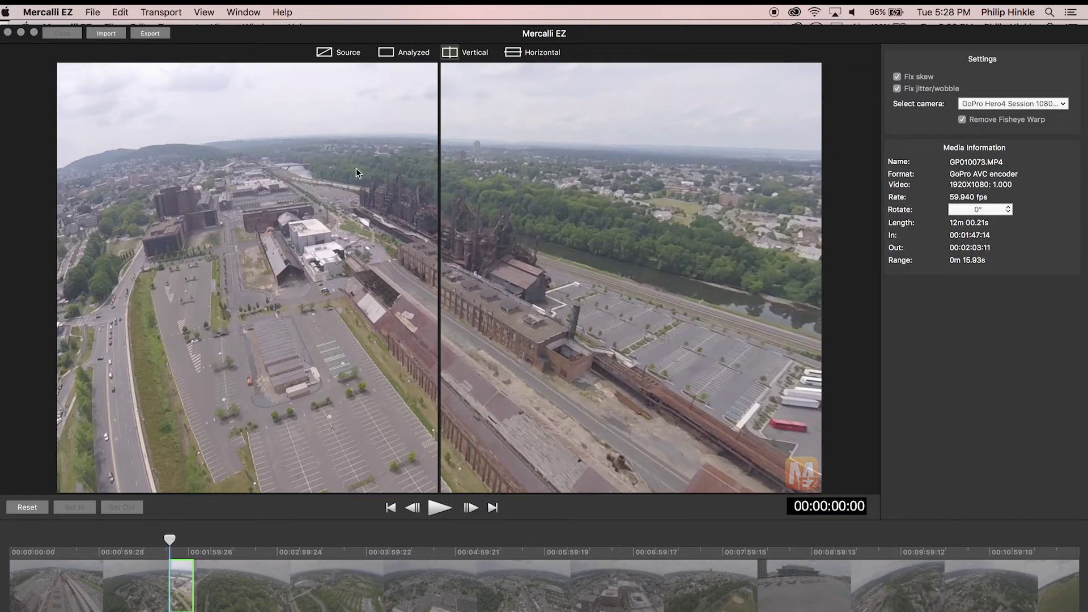
pyautogui.click(391, 53)
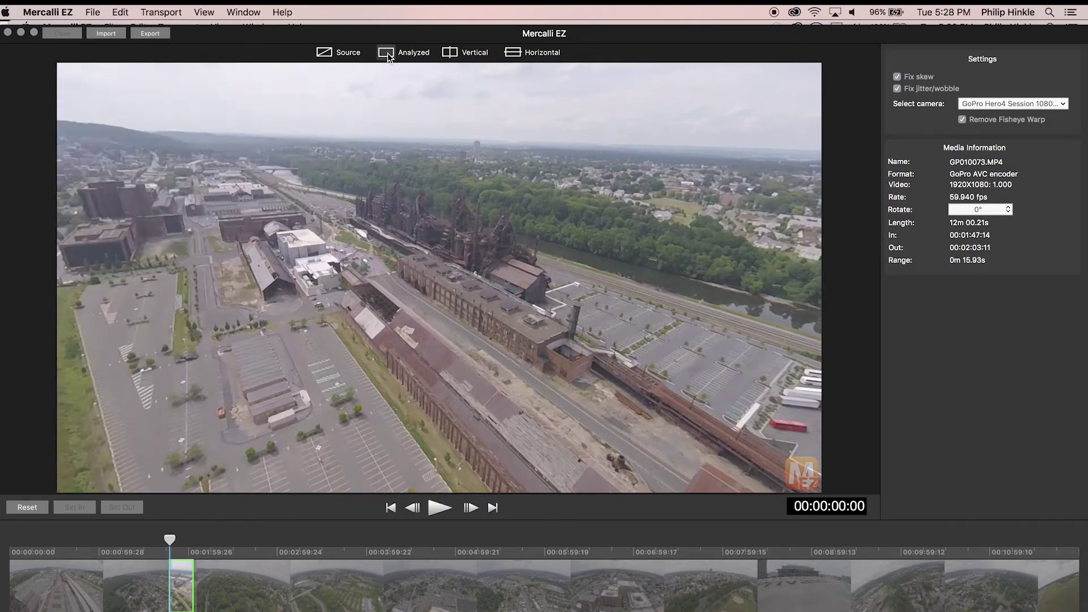
pyautogui.click(324, 53)
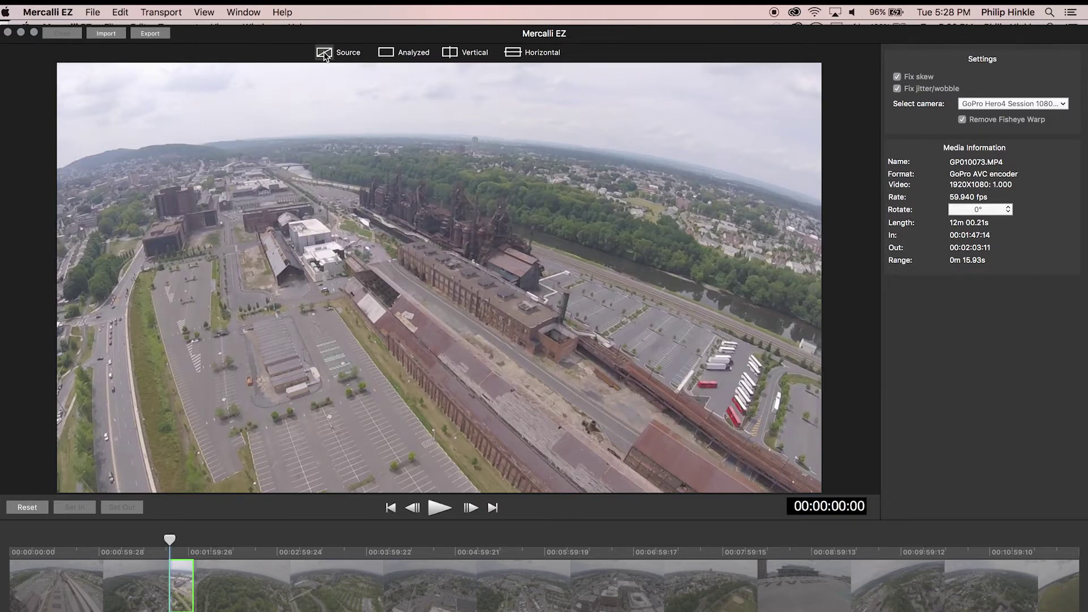
pyautogui.click(388, 53)
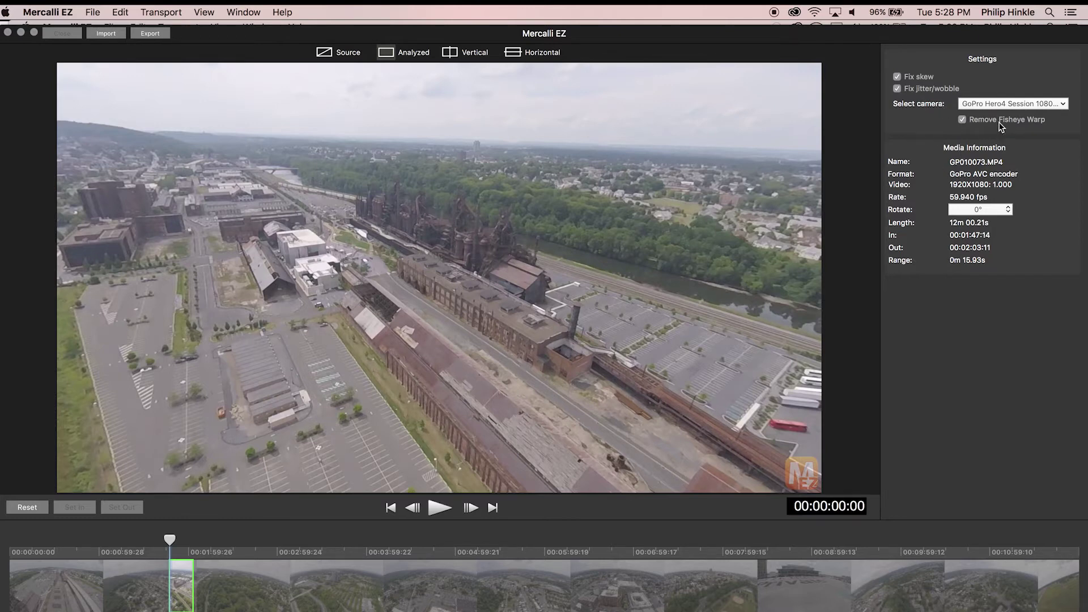
# Play the original and corrected footage side by side in the vertical split view.
pyautogui.click(452, 53)
pyautogui.click(438, 508)
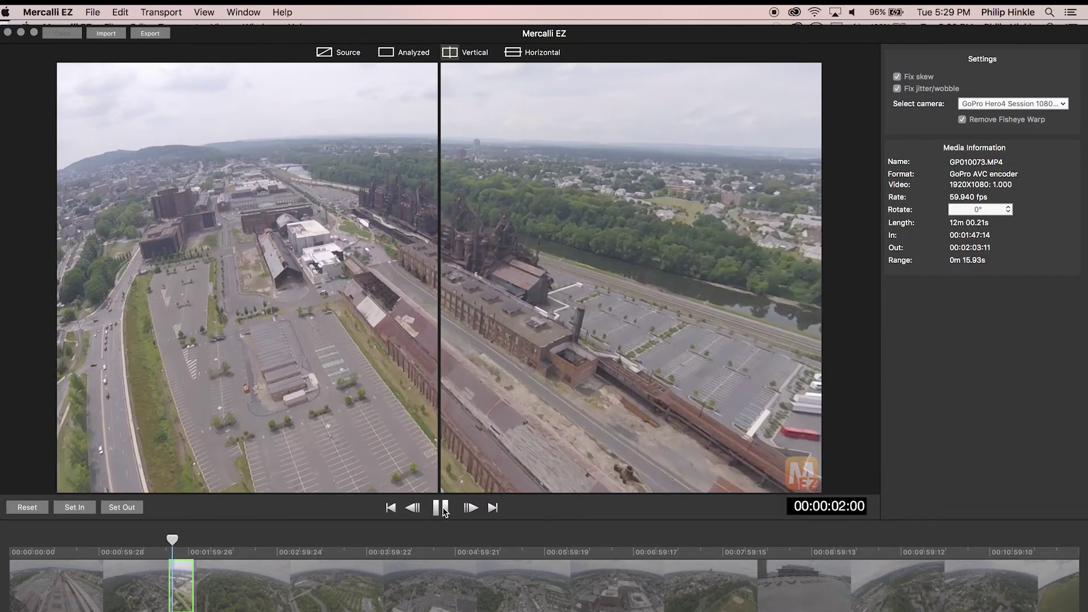
pyautogui.click(441, 508)
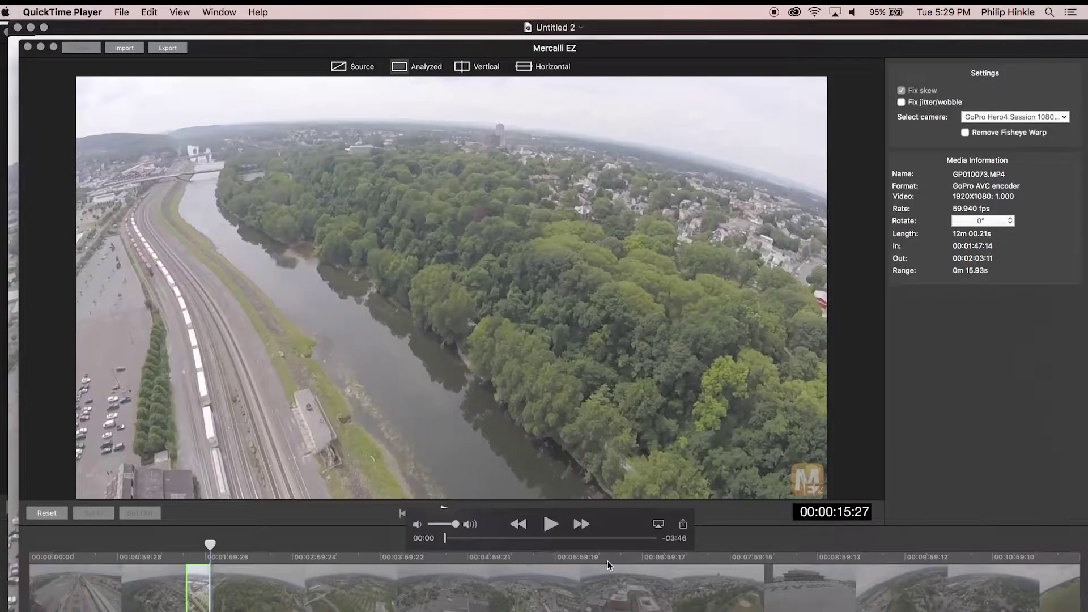
# Switch to QuickTime Player and bring up its file commands.
pyautogui.click(122, 16)
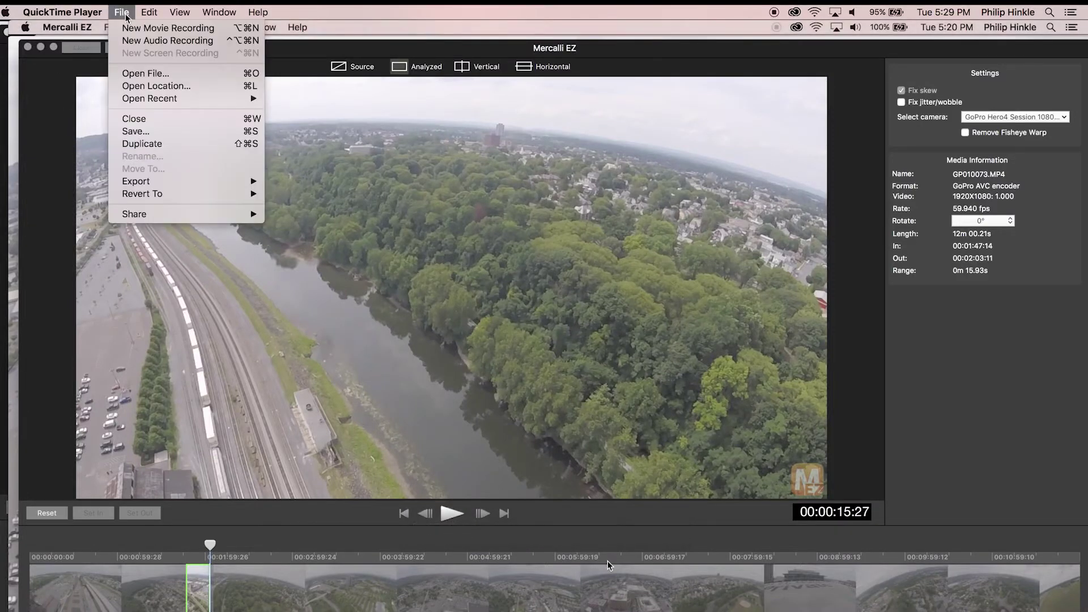